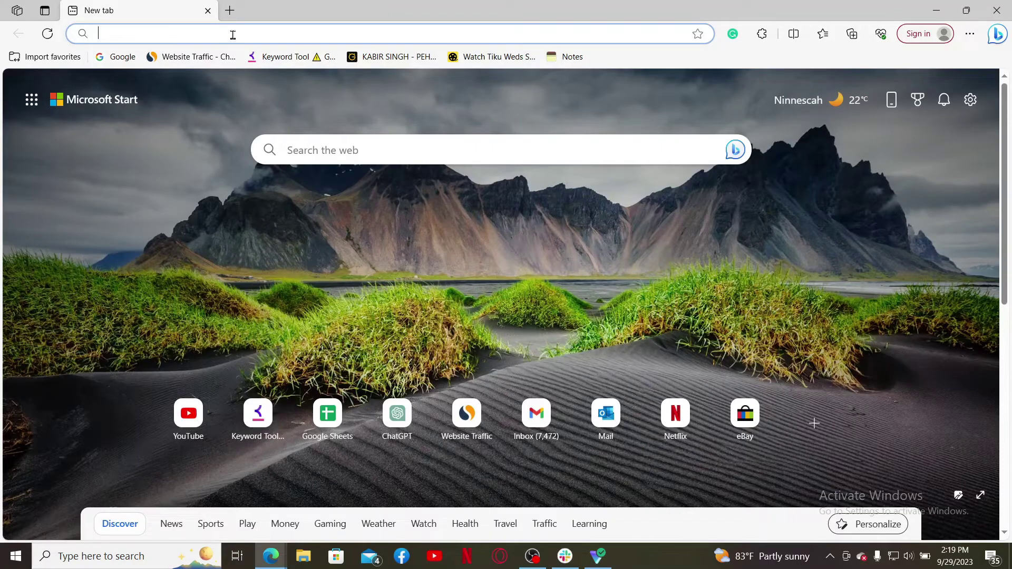
{"action": "type", "text": "bluestacks.com"}
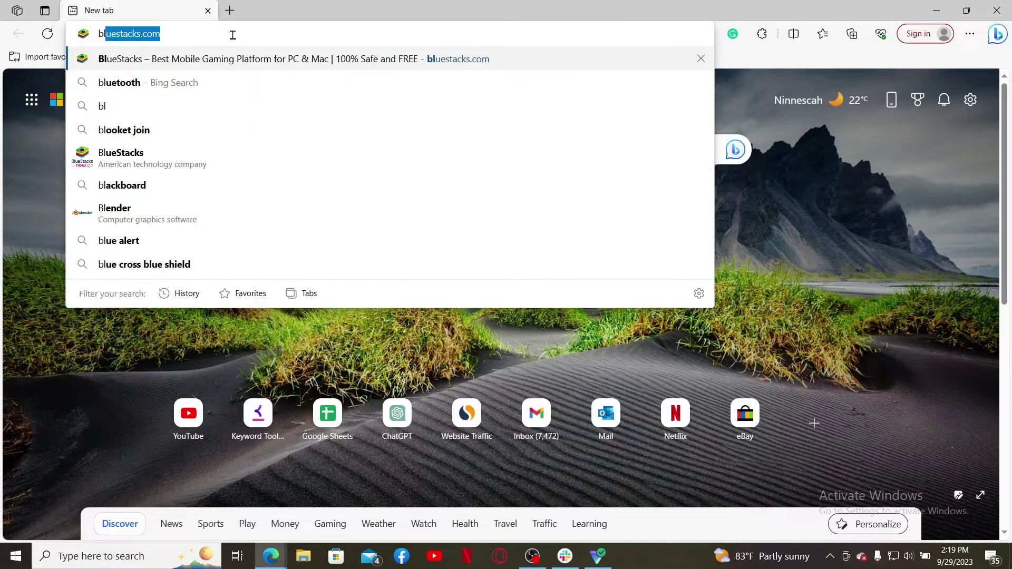
- Load bluestacks.com and go to the page listing all BlueStacks versions
{"action": "key", "text": "Return"}
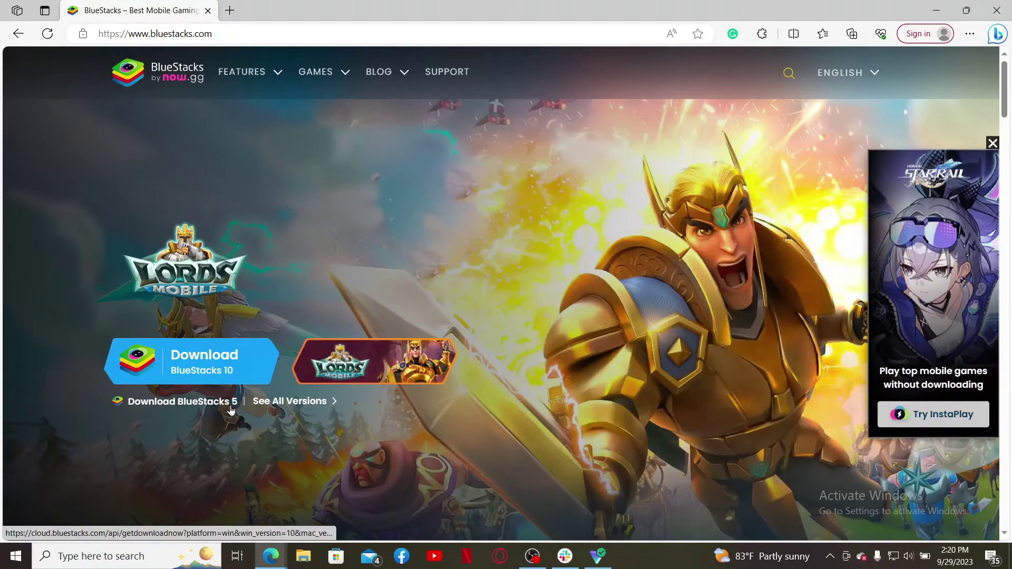
{"action": "left_click", "coordinate": [285, 404]}
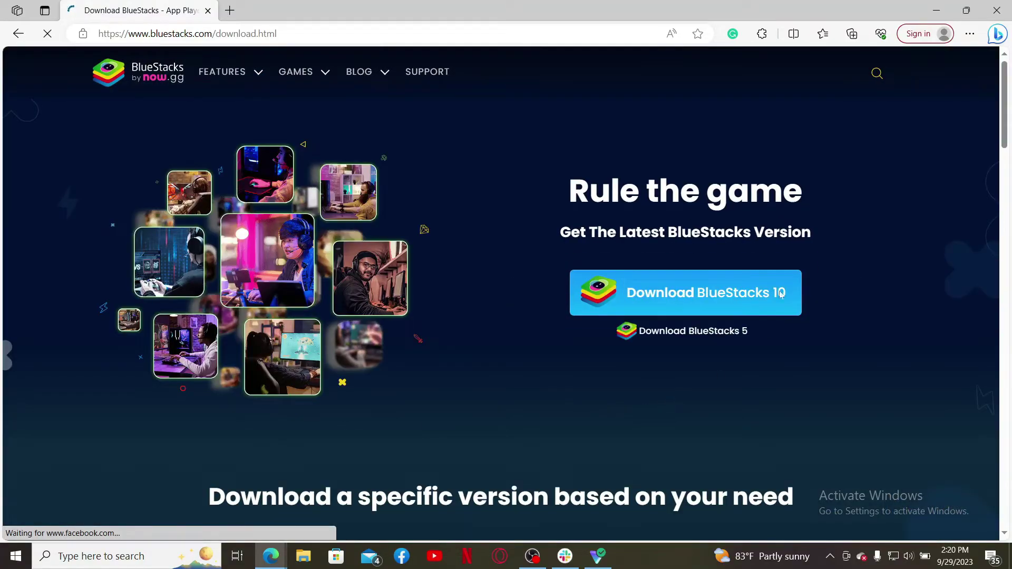
{"action": "scroll", "coordinate": [704, 360], "scroll_direction": "down", "scroll_amount": 5}
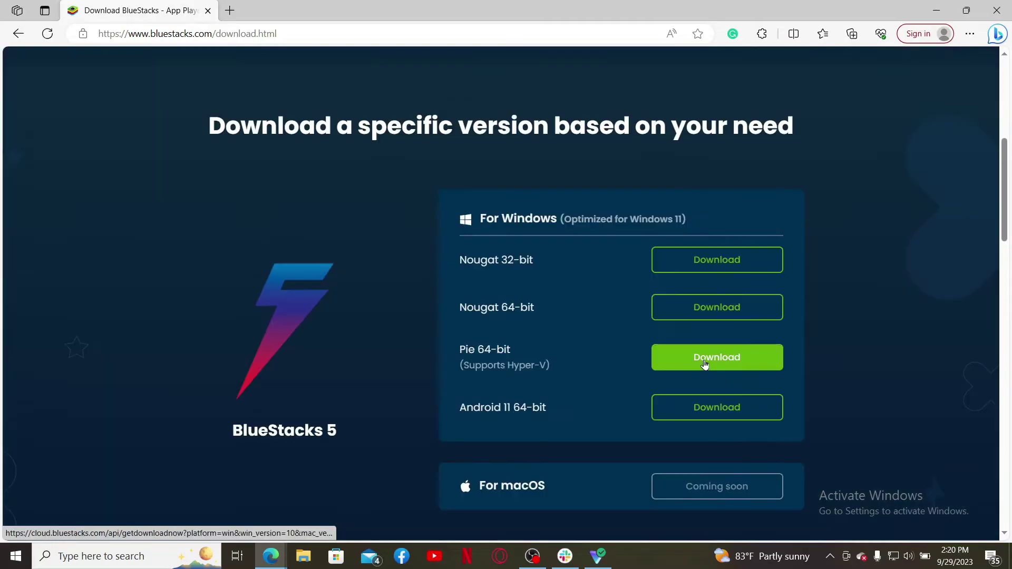
{"action": "scroll", "coordinate": [702, 360], "scroll_direction": "down", "scroll_amount": 1}
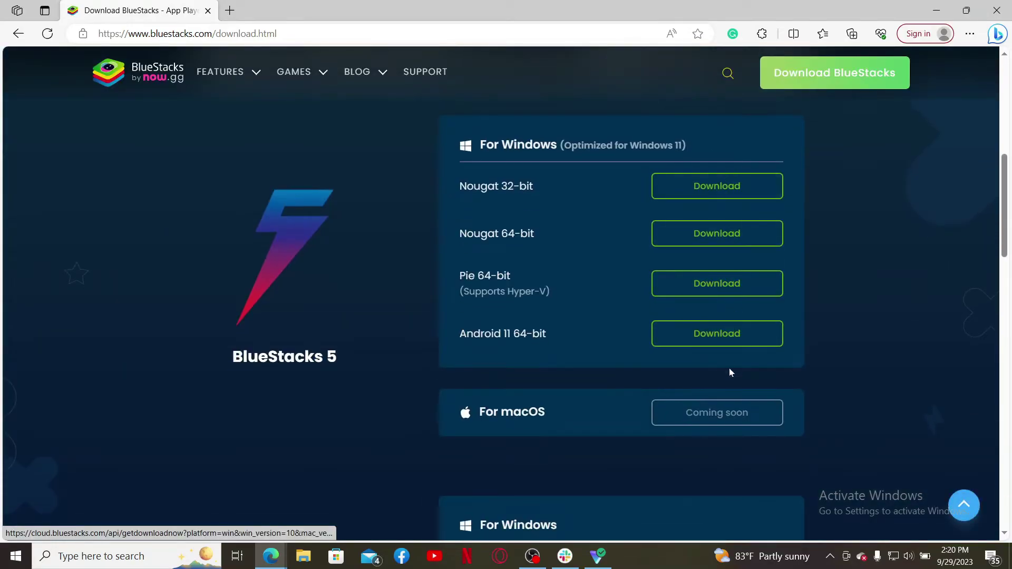
{"action": "scroll", "coordinate": [729, 372], "scroll_direction": "up", "scroll_amount": 6}
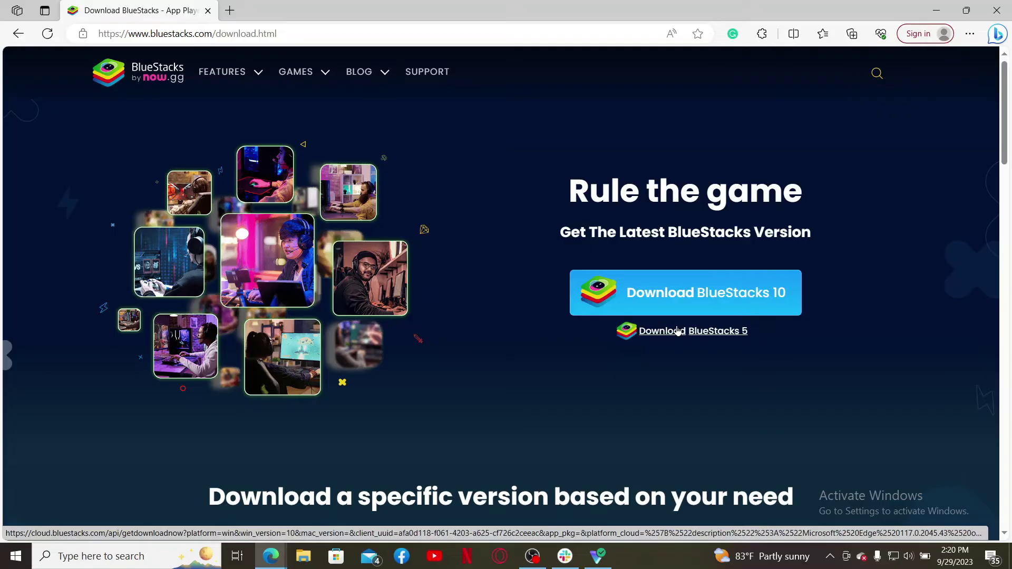
- Minimize Edge to reveal the Windows desktop
{"action": "left_click", "coordinate": [936, 9]}
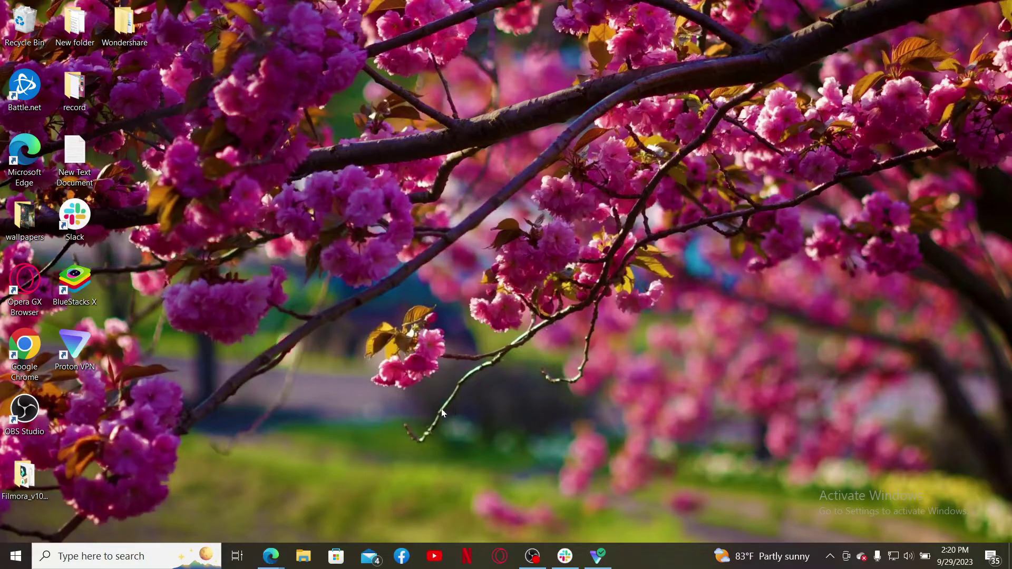
- Launch BlueStacks X from the desktop, start the App Player and maximize it
{"action": "double_click", "coordinate": [74, 281]}
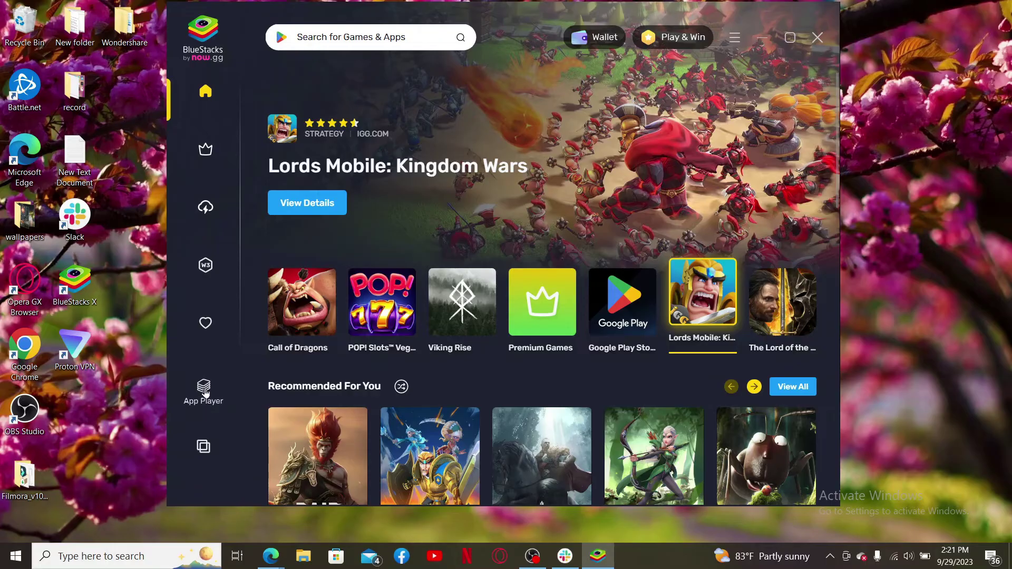
{"action": "left_click", "coordinate": [205, 389]}
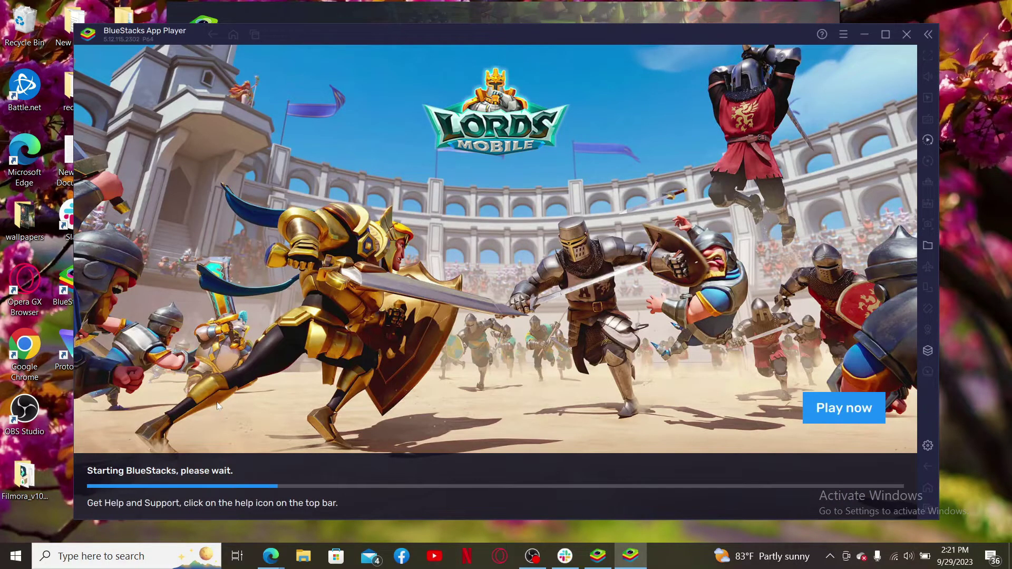
{"action": "left_click", "coordinate": [885, 34]}
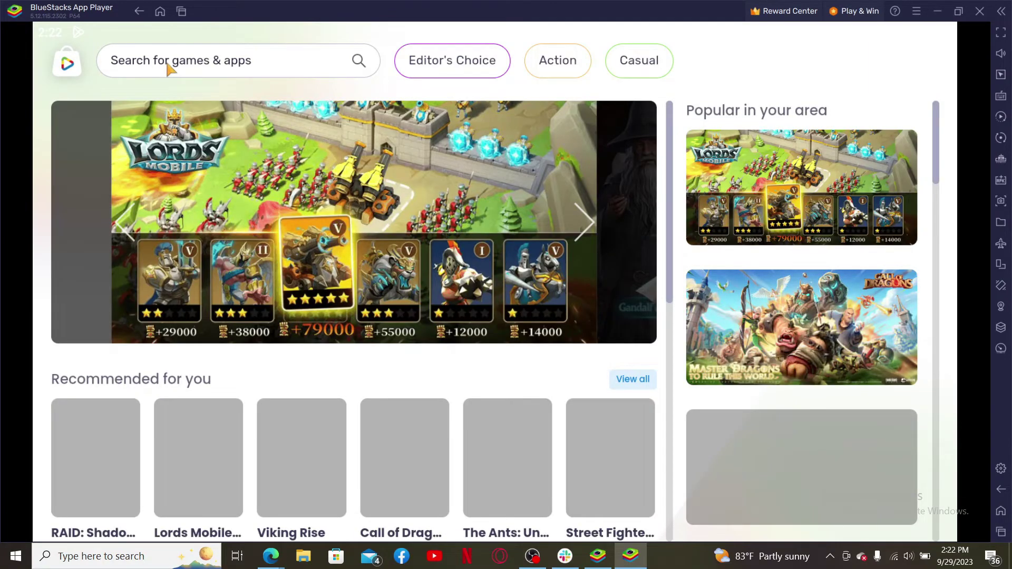
- Search for 'going balls', open its Google Play page and begin installing it
{"action": "left_click", "coordinate": [177, 70]}
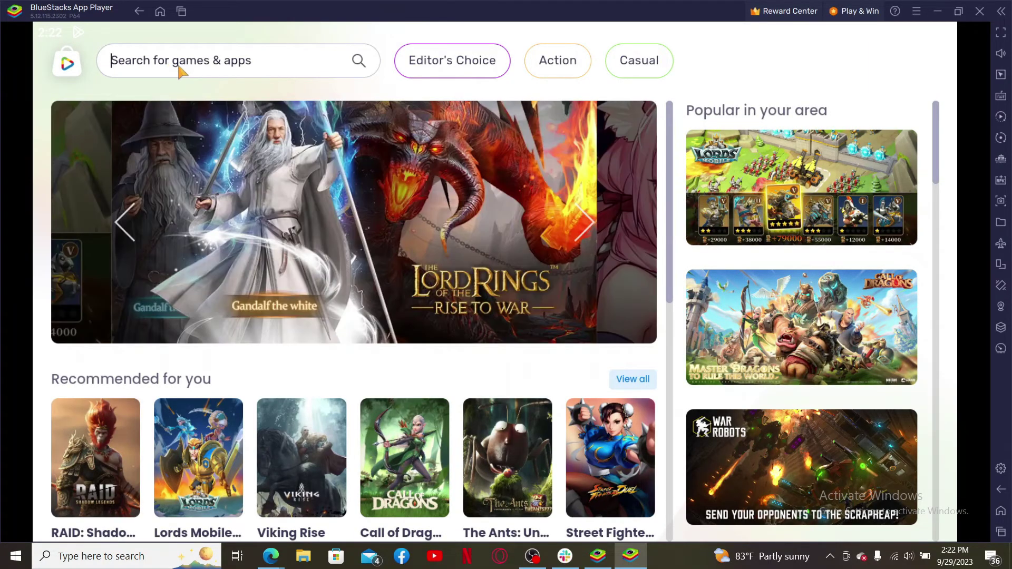
{"action": "type", "text": "going balls"}
{"action": "key", "text": "Return"}
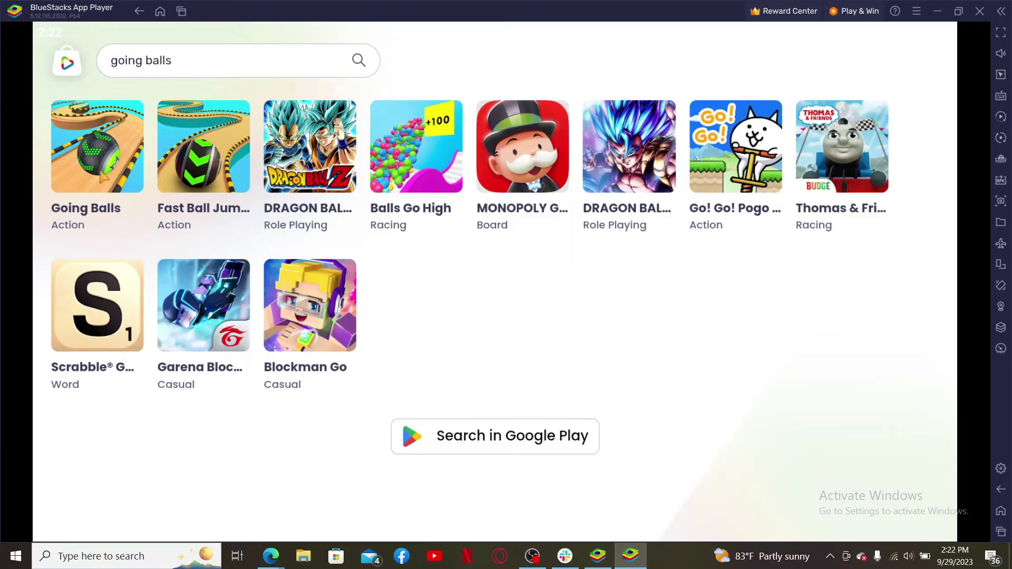
{"action": "left_click", "coordinate": [105, 159]}
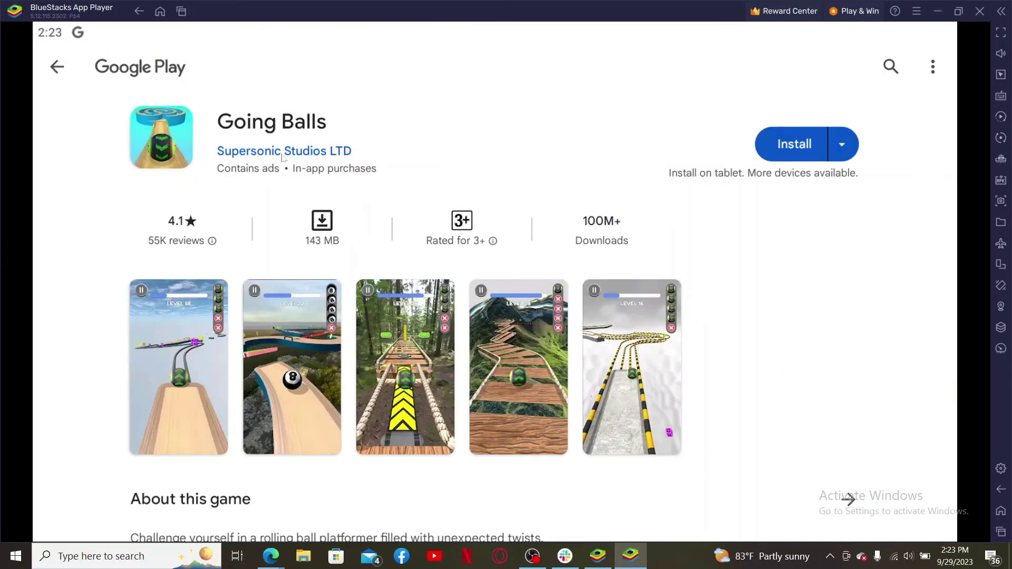
{"action": "left_click", "coordinate": [804, 144]}
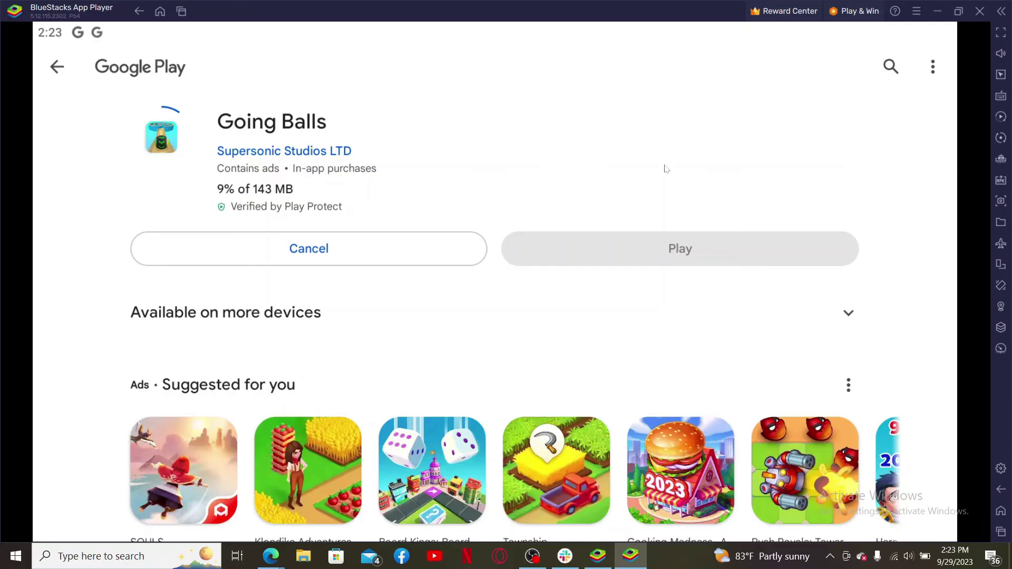
- Close the App Player window and the BlueStacks X launcher
{"action": "left_click", "coordinate": [936, 11]}
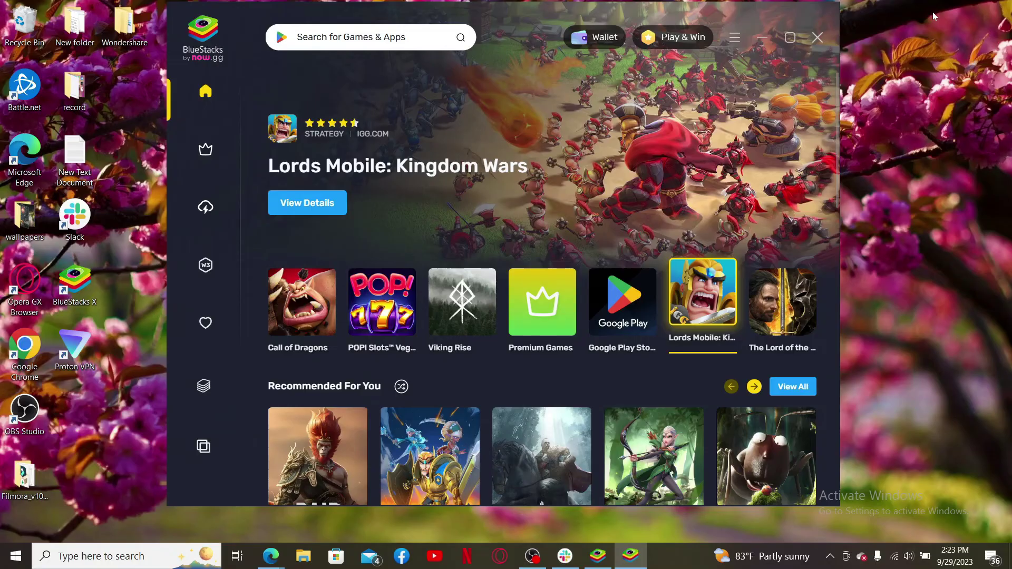
{"action": "left_click", "coordinate": [764, 39]}
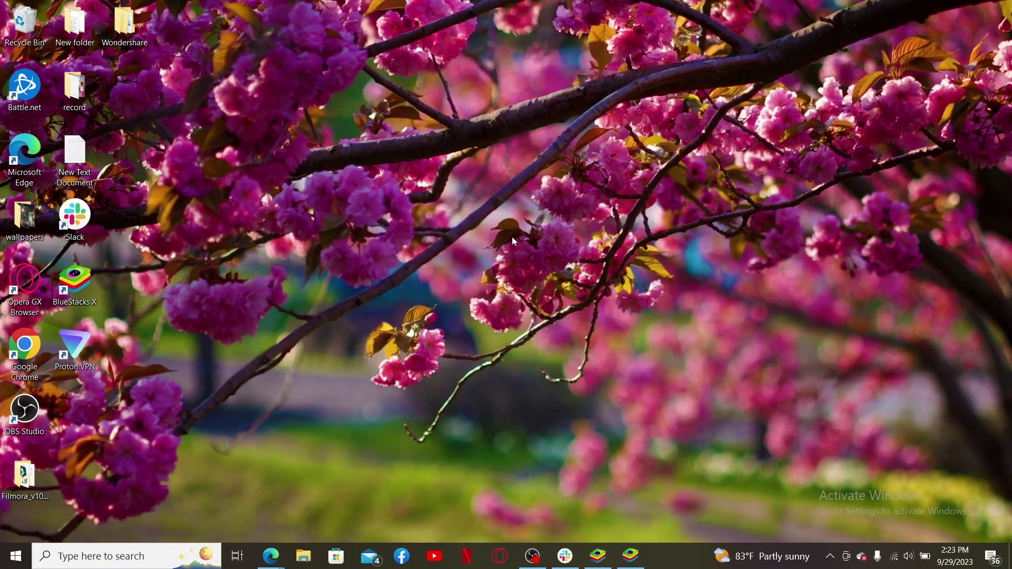